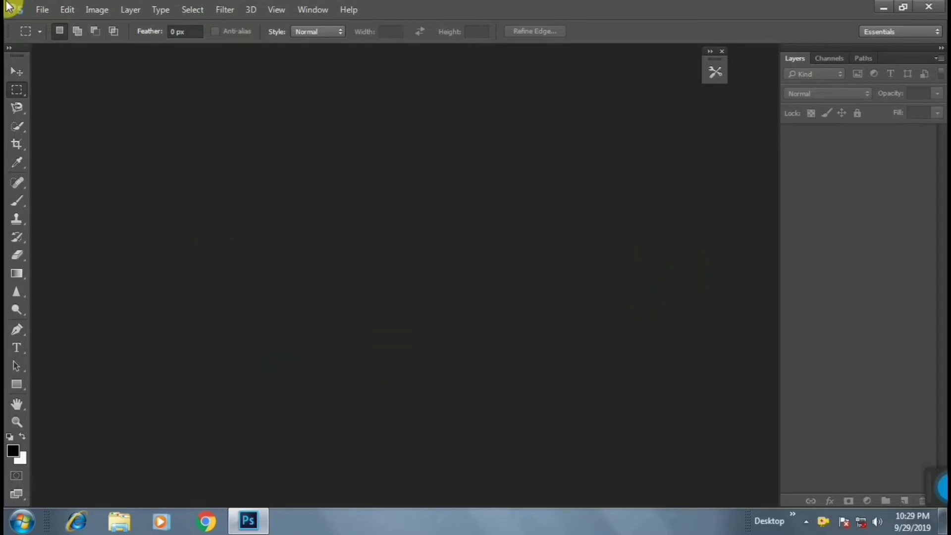
- Open the portrait photo 1.jpeg and zoom into the canvas
{"action": "left_click", "coordinate": [36, 11]}
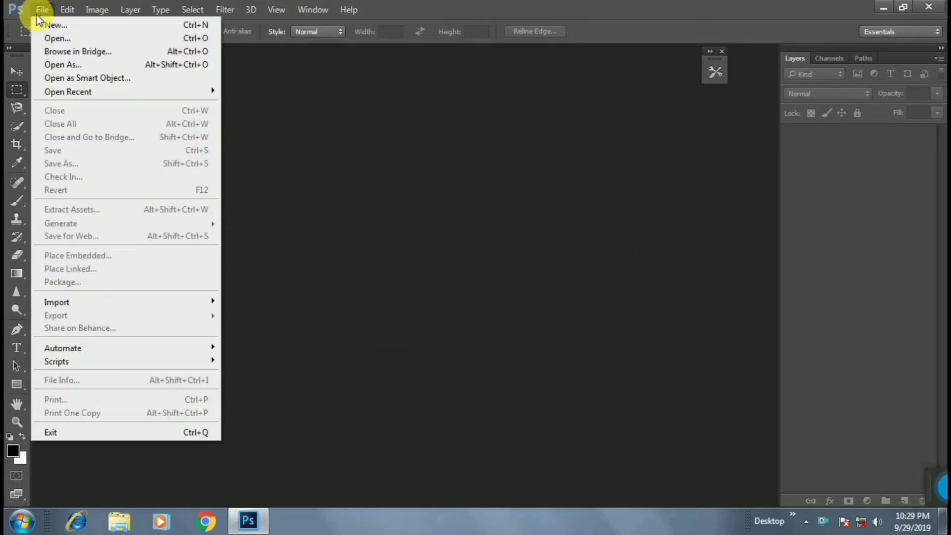
{"action": "left_click", "coordinate": [66, 37]}
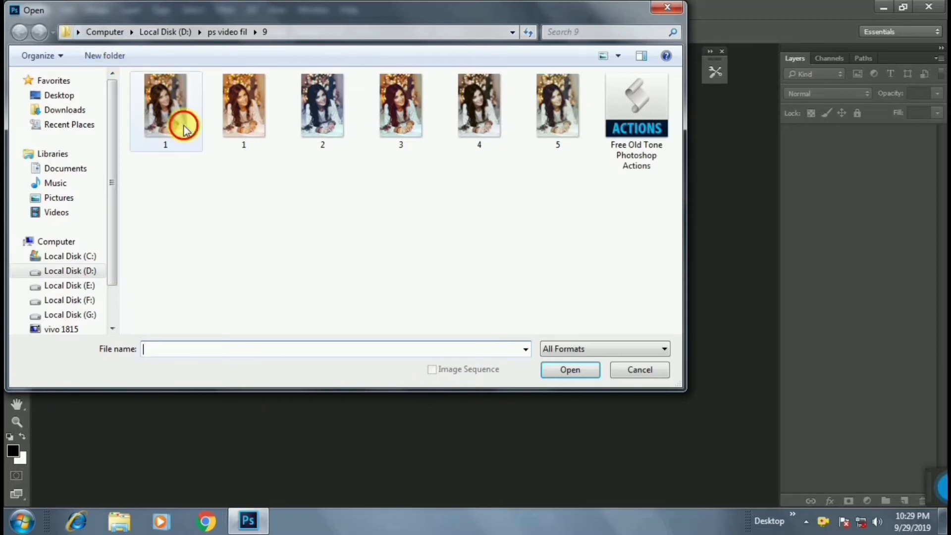
{"action": "left_click", "coordinate": [181, 121]}
{"action": "left_click", "coordinate": [562, 375]}
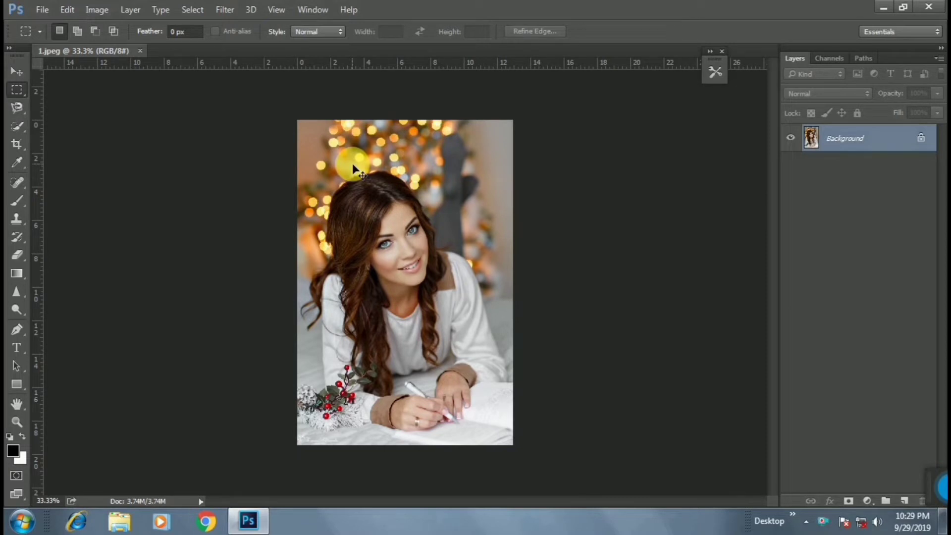
{"action": "scroll", "coordinate": [353, 169], "scroll_direction": "up", "scroll_amount": 2}
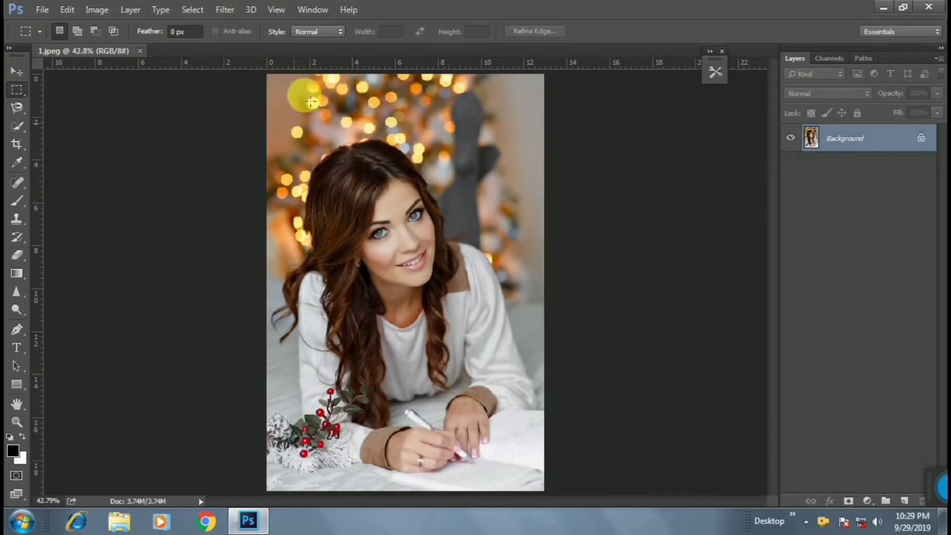
- Show the Actions panel and load the Free Old Tone Photoshop Actions set
{"action": "left_click", "coordinate": [310, 13]}
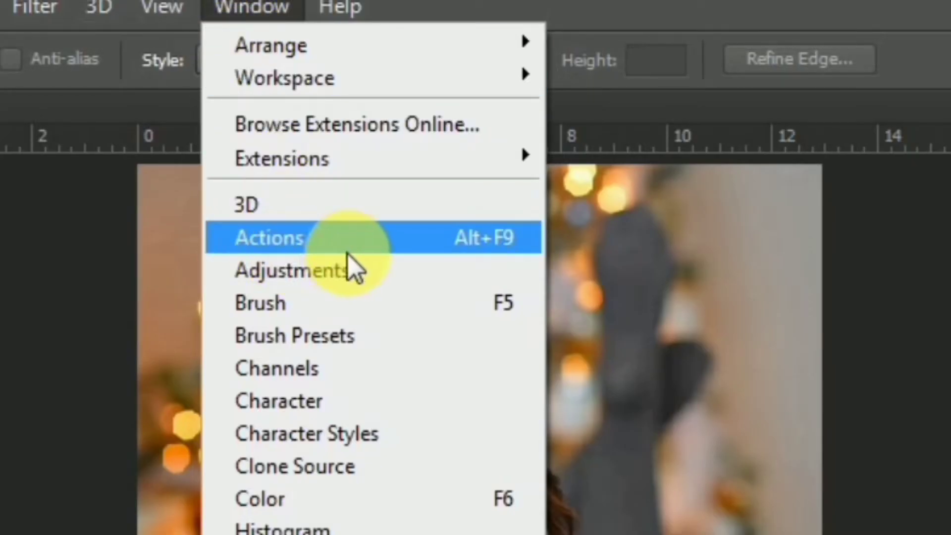
{"action": "left_click", "coordinate": [304, 248]}
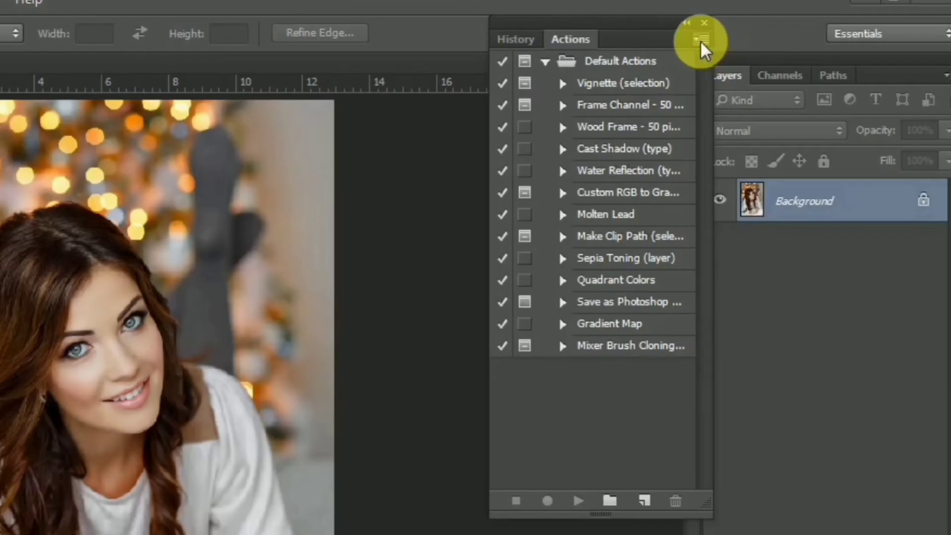
{"action": "left_click", "coordinate": [701, 40]}
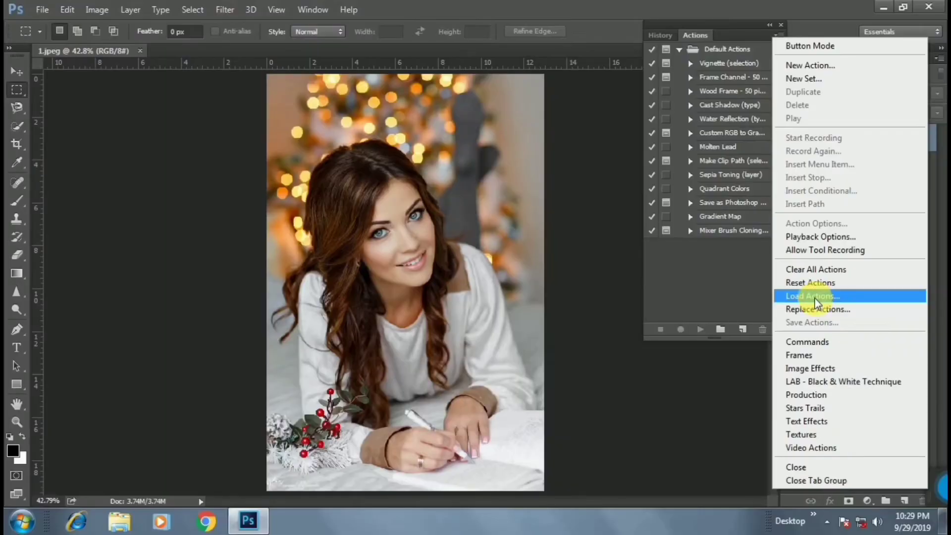
{"action": "left_click", "coordinate": [757, 450]}
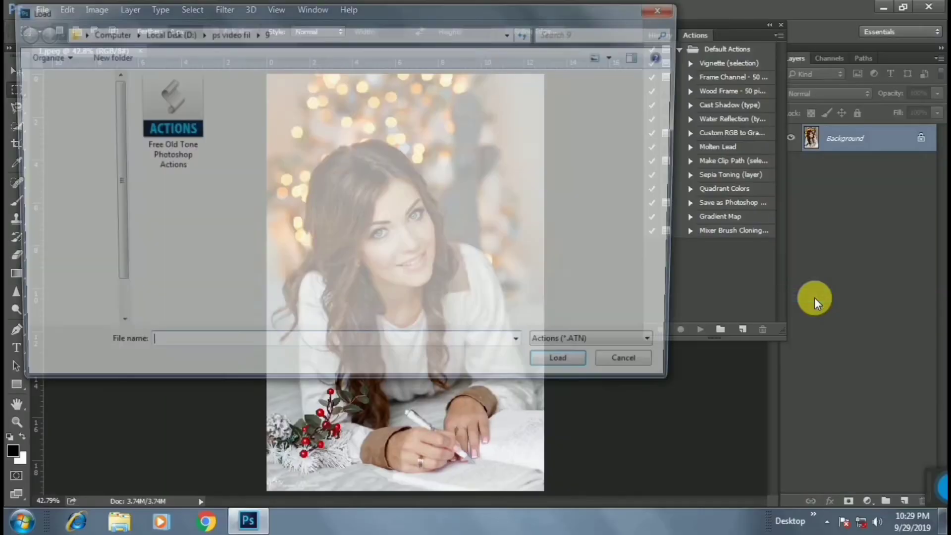
{"action": "left_click", "coordinate": [162, 113]}
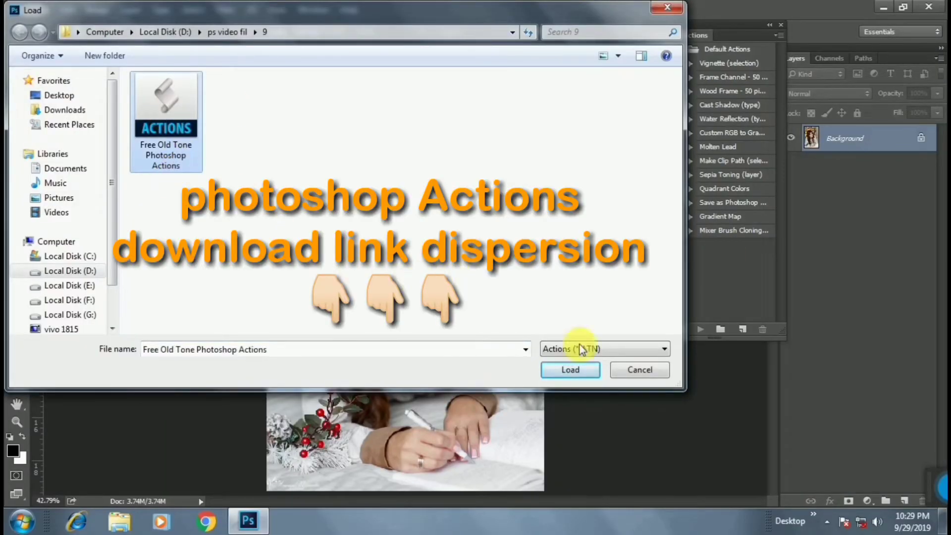
{"action": "left_click", "coordinate": [576, 370]}
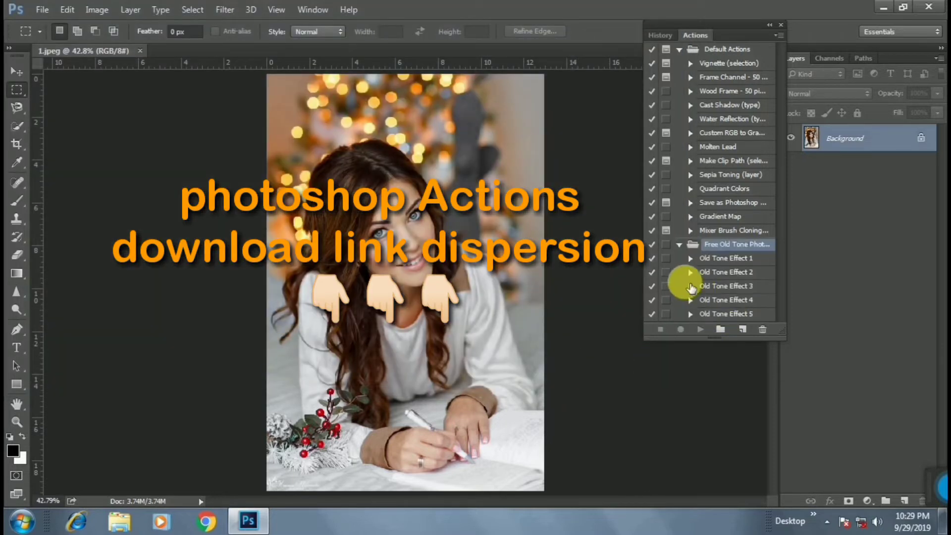
{"action": "left_click", "coordinate": [733, 261]}
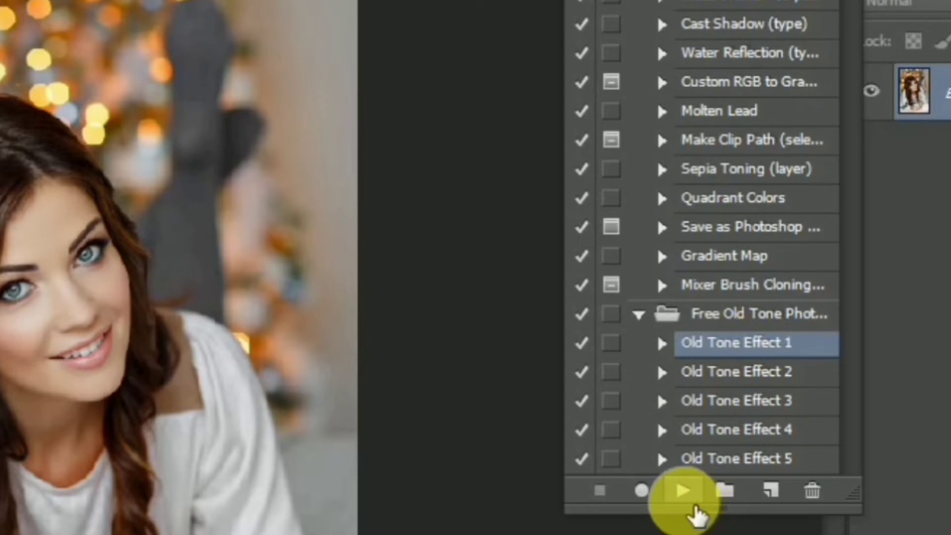
{"action": "left_click", "coordinate": [696, 504]}
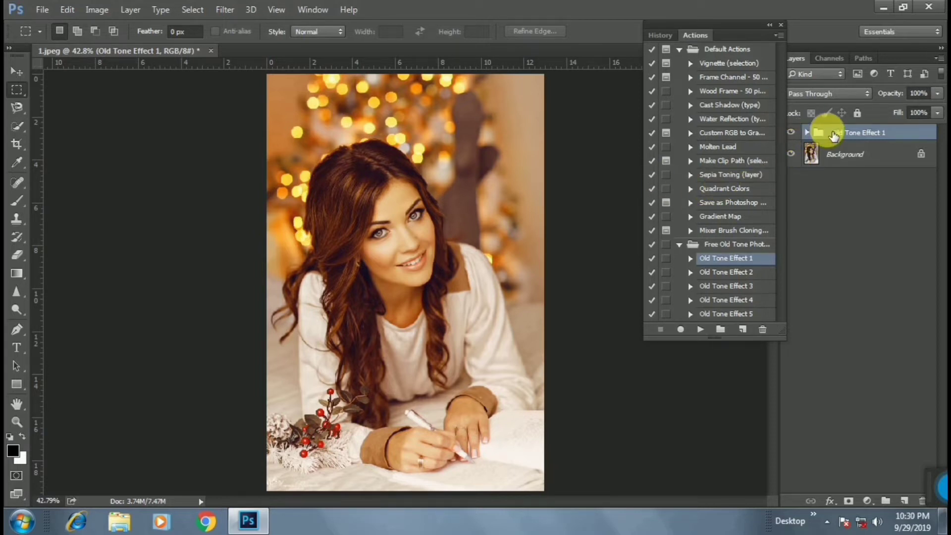
{"action": "key", "text": "Delete"}
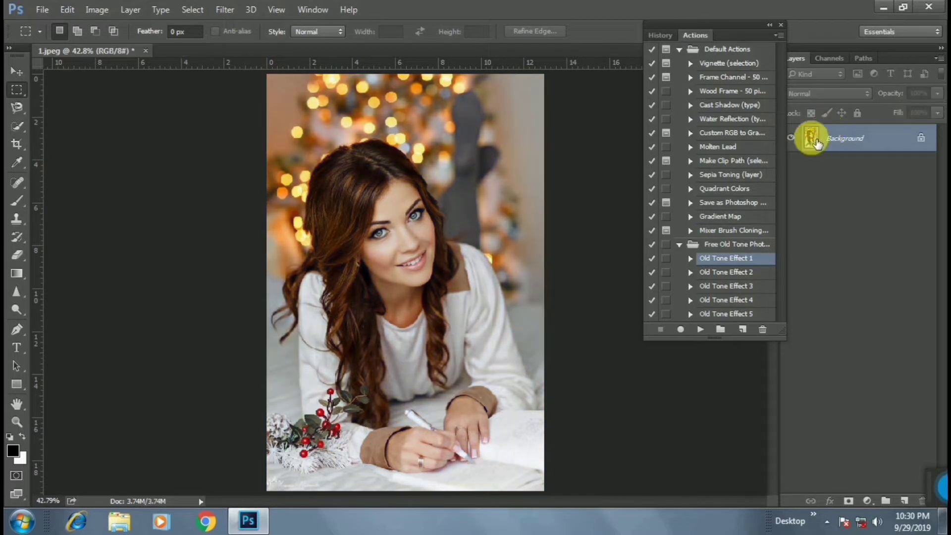
{"action": "left_click", "coordinate": [720, 276]}
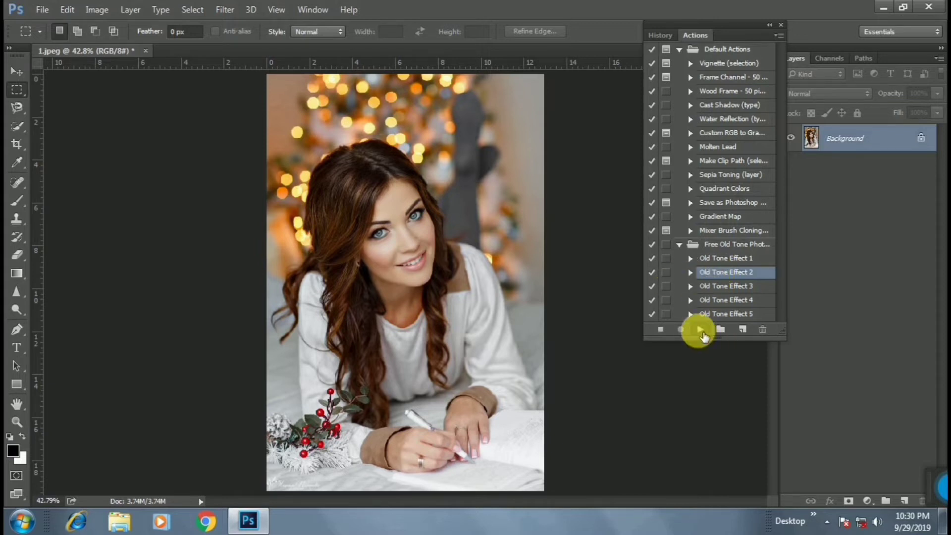
{"action": "left_click", "coordinate": [700, 329]}
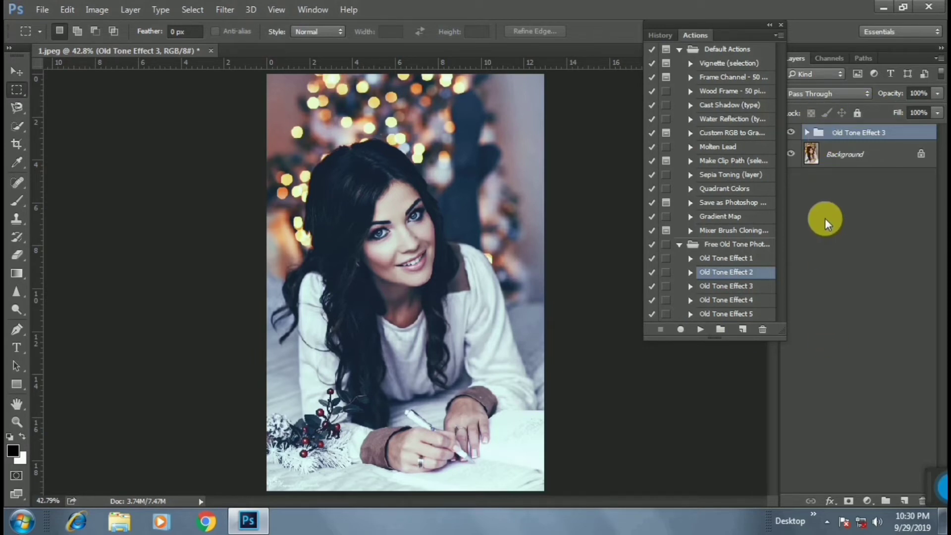
{"action": "key", "text": "Delete"}
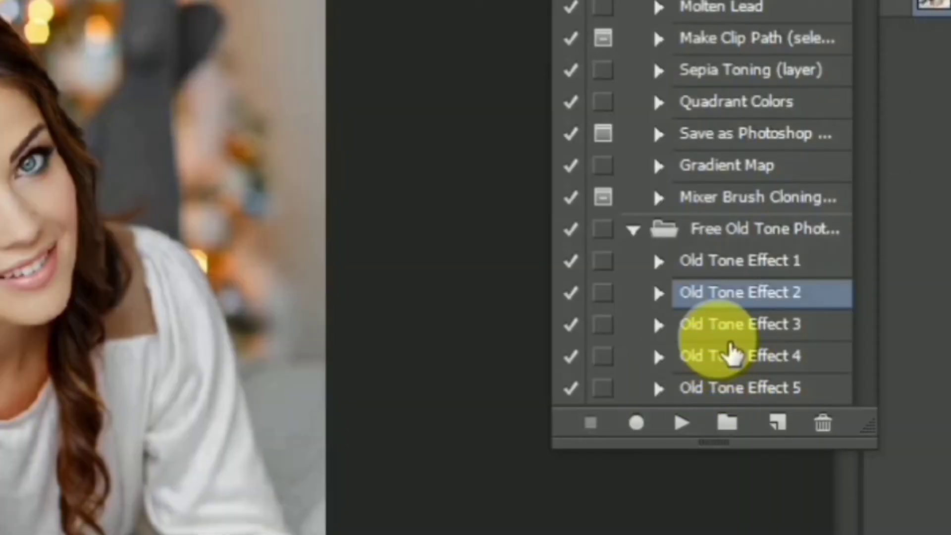
{"action": "left_click", "coordinate": [740, 327]}
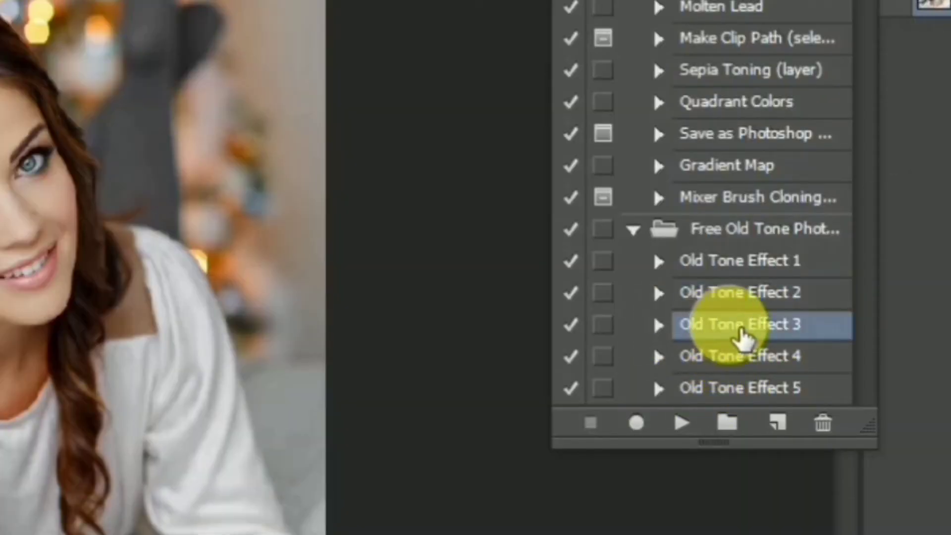
{"action": "left_click", "coordinate": [679, 435]}
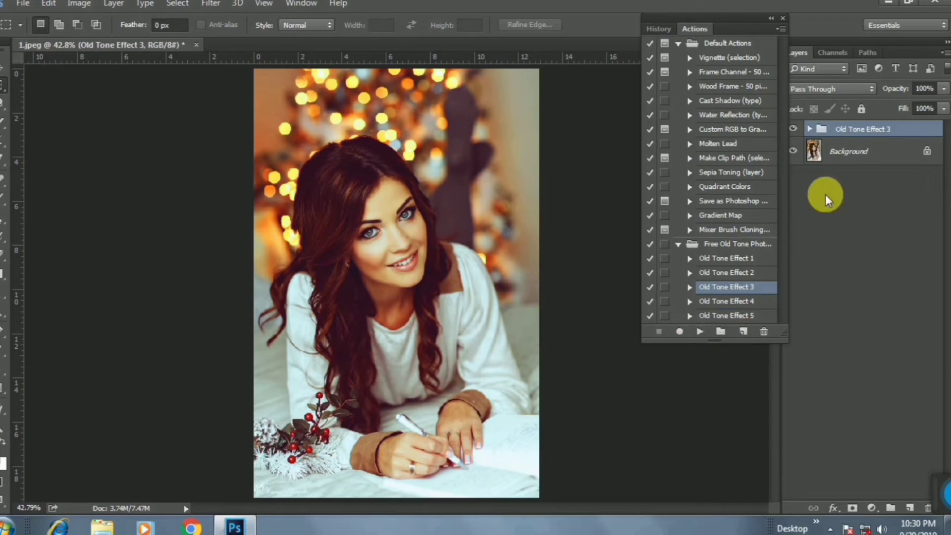
- Delete the Old Tone Effect 3 layer group and apply Old Tone Effect 4
{"action": "key", "text": "Delete"}
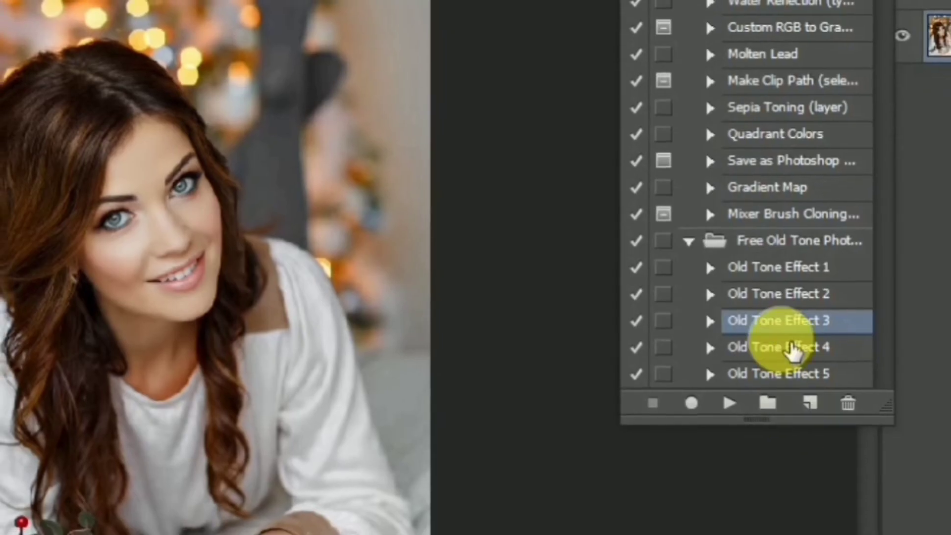
{"action": "left_click", "coordinate": [728, 302]}
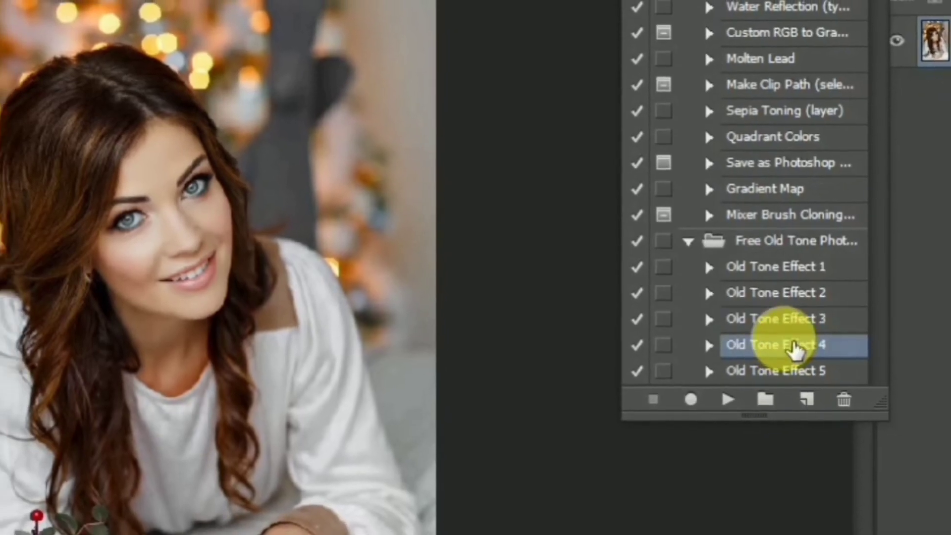
{"action": "left_click", "coordinate": [726, 396]}
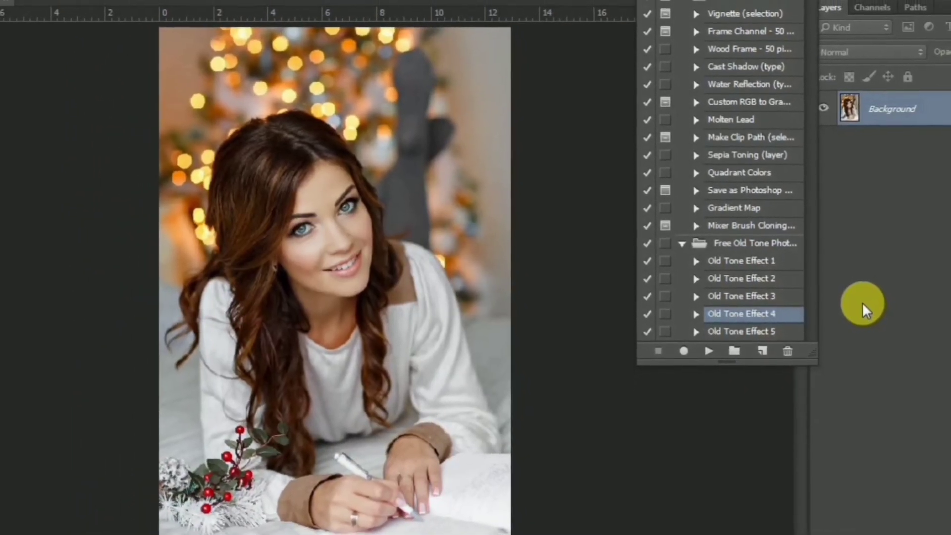
- Apply Old Tone Effect 5, toggling its group's visibility to compare before and after
{"action": "left_click", "coordinate": [740, 330]}
{"action": "left_click", "coordinate": [705, 342]}
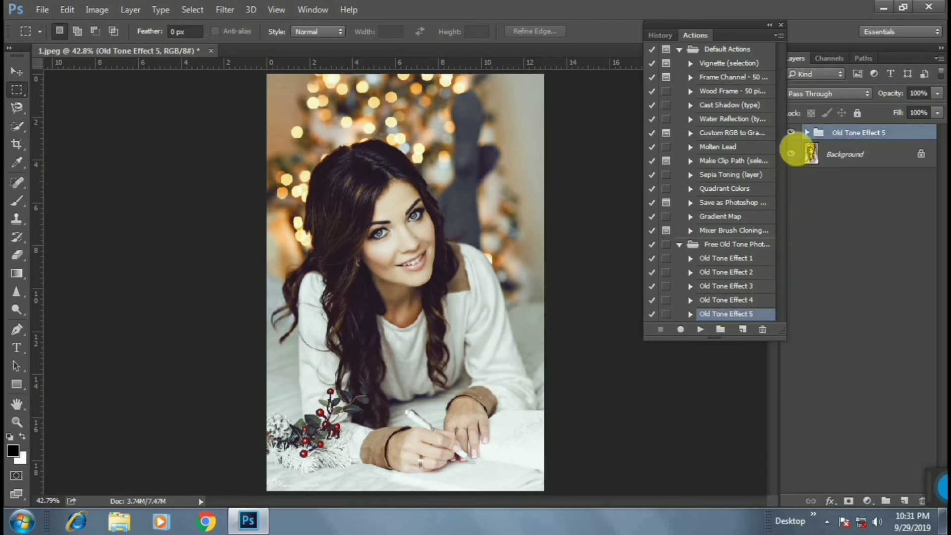
{"action": "left_click", "coordinate": [792, 133]}
{"action": "left_click", "coordinate": [792, 133]}
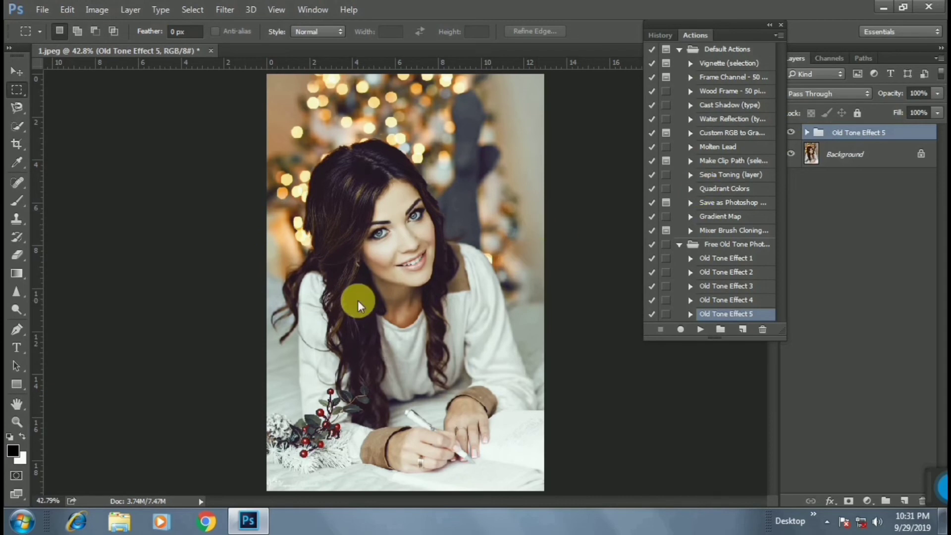
- Save the portrait as JPEG file 1 at maximum quality 12
{"action": "key", "text": "ctrl+shift+s"}
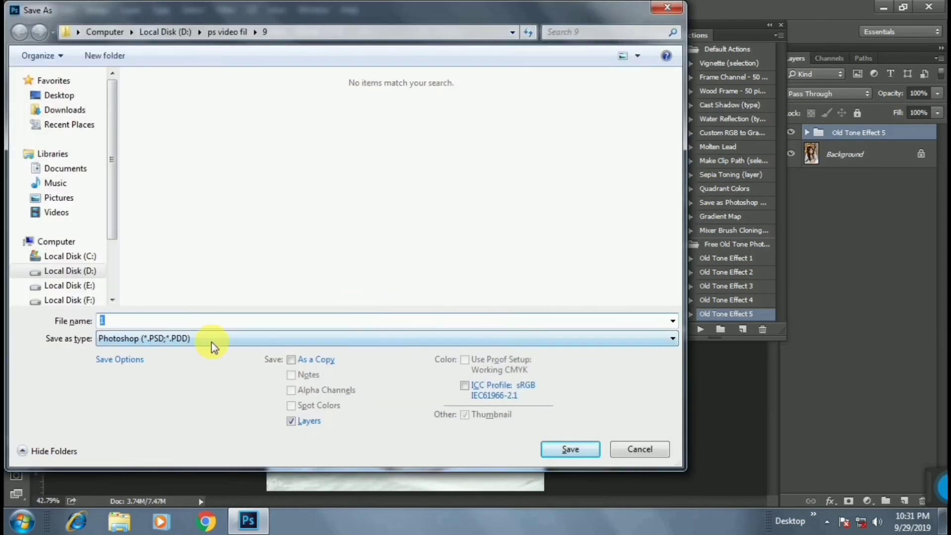
{"action": "left_click", "coordinate": [212, 341]}
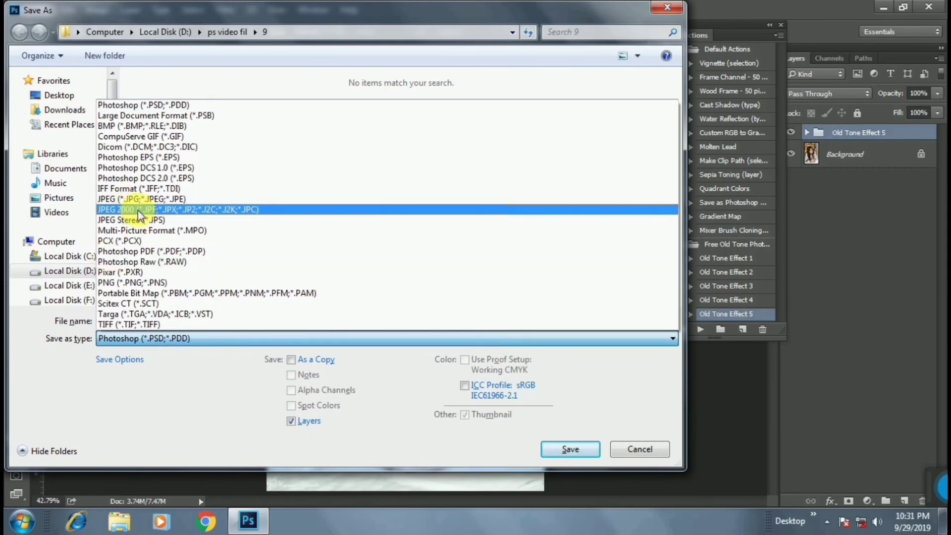
{"action": "left_click", "coordinate": [138, 210]}
{"action": "left_click", "coordinate": [179, 339]}
{"action": "left_click", "coordinate": [179, 204]}
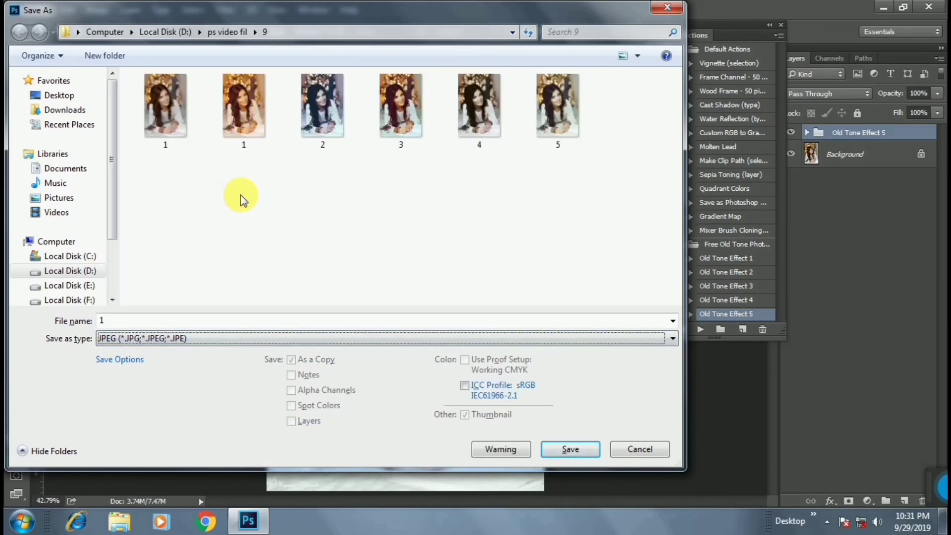
{"action": "key", "text": "Return"}
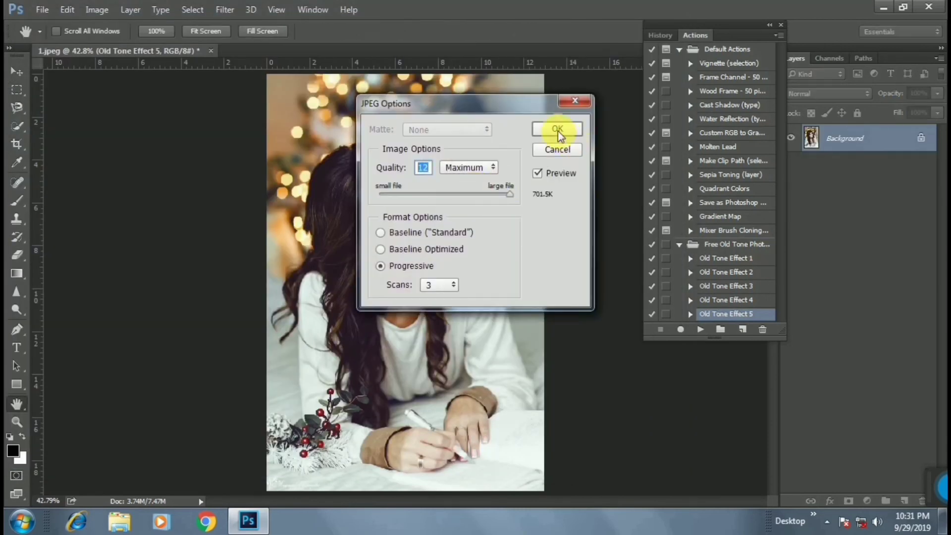
{"action": "left_click", "coordinate": [557, 130]}
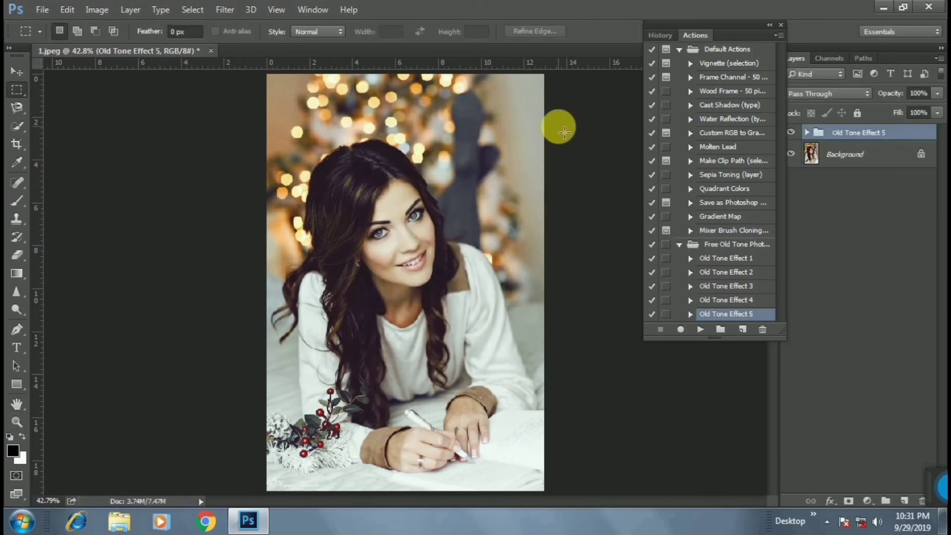
- Minimize Photoshop to reveal the Windows desktop
{"action": "left_click", "coordinate": [881, 8]}
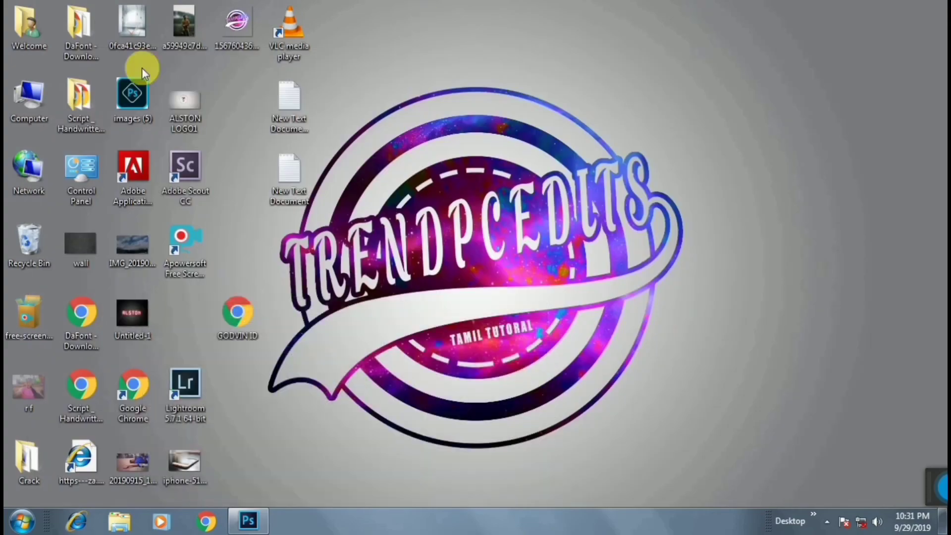